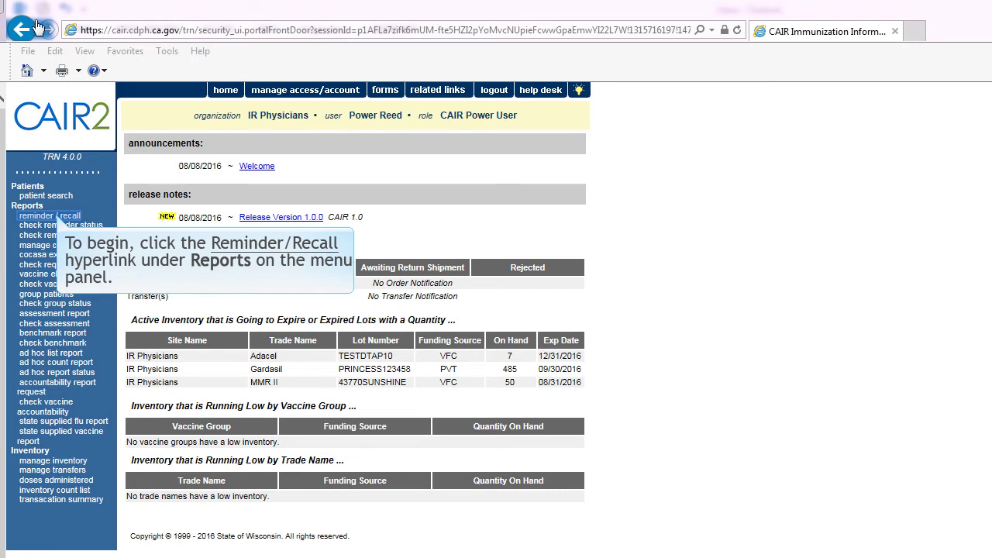
# Open the Reminder/Recall Request form from the Reports menu
pyautogui.click(69, 217)
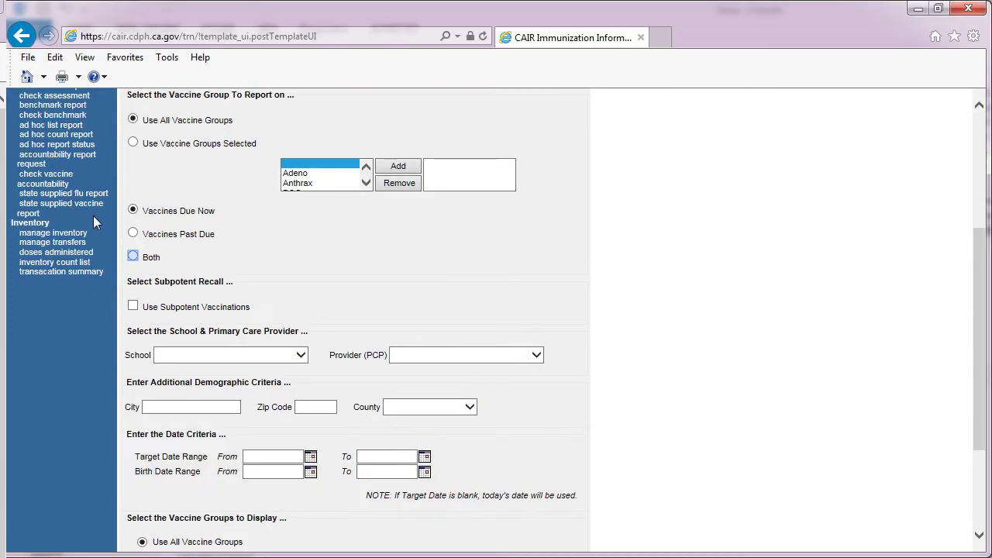
# Select 'Both' so the reminder covers vaccines due now and past due
pyautogui.click(132, 257)
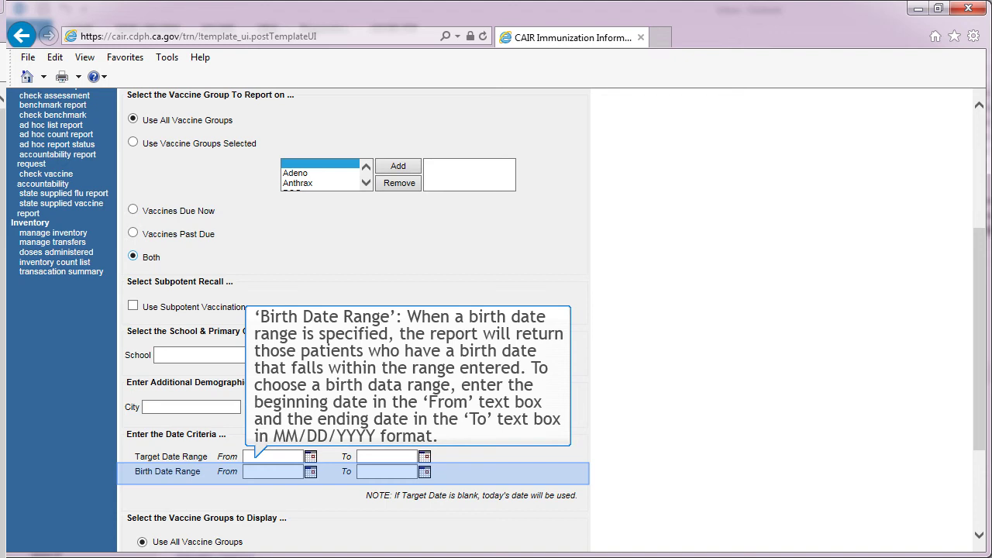
# Scroll down the reminder request form below the target date range
pyautogui.scroll(-2, 353, 310)
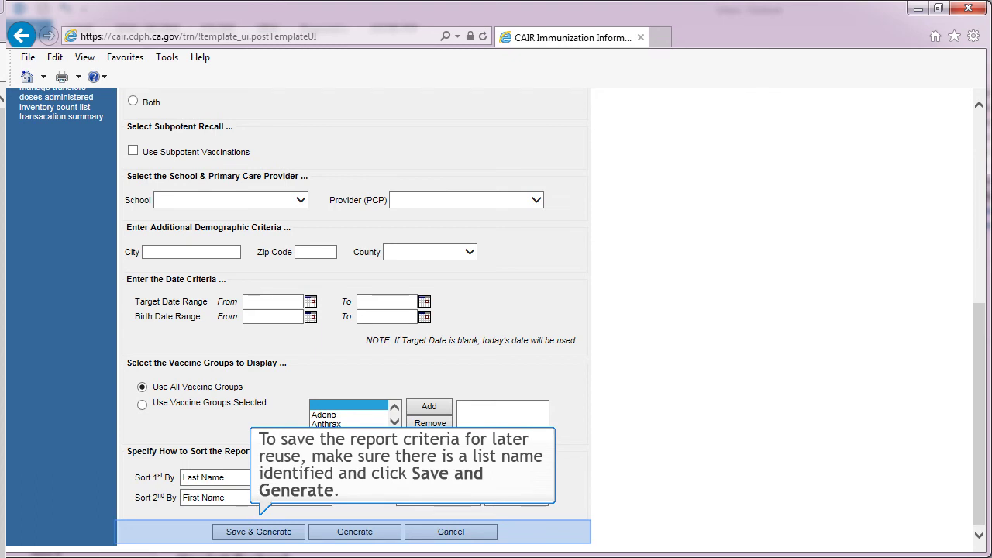
# Generate the reminder request, refresh its status, and open the completed 538-patient process summary
pyautogui.click(354, 533)
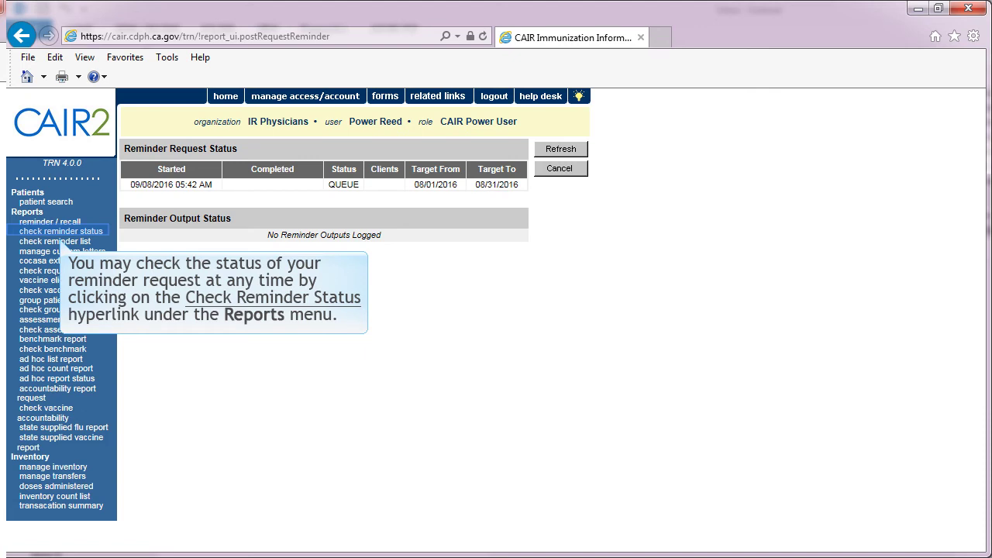
pyautogui.click(556, 154)
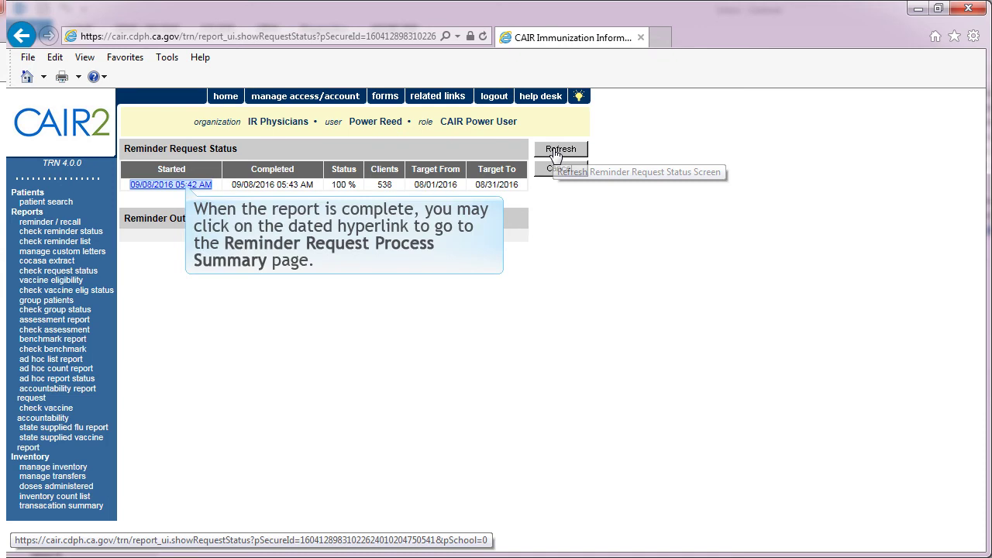
pyautogui.click(199, 186)
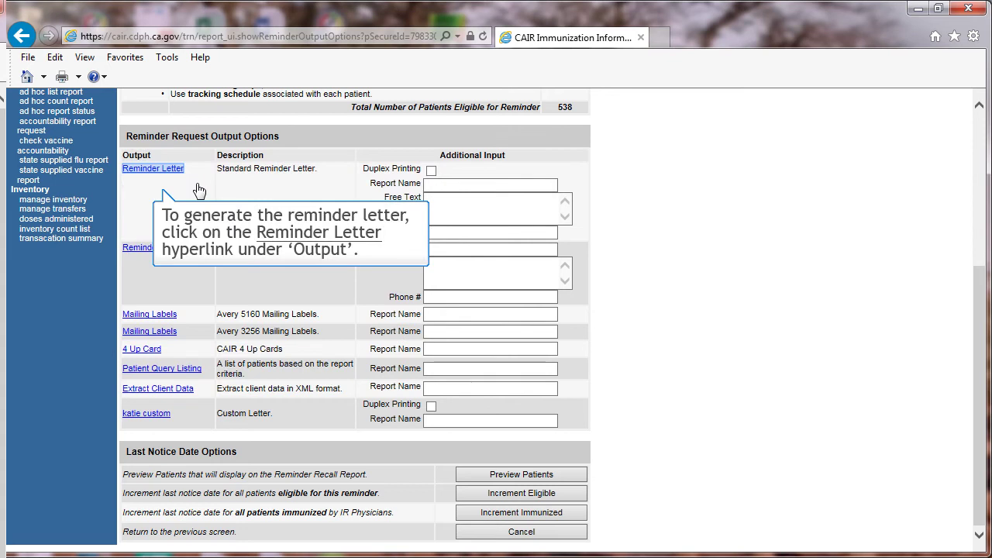
# Generate the standard Reminder Letter output and view the resulting letter
pyautogui.click(151, 170)
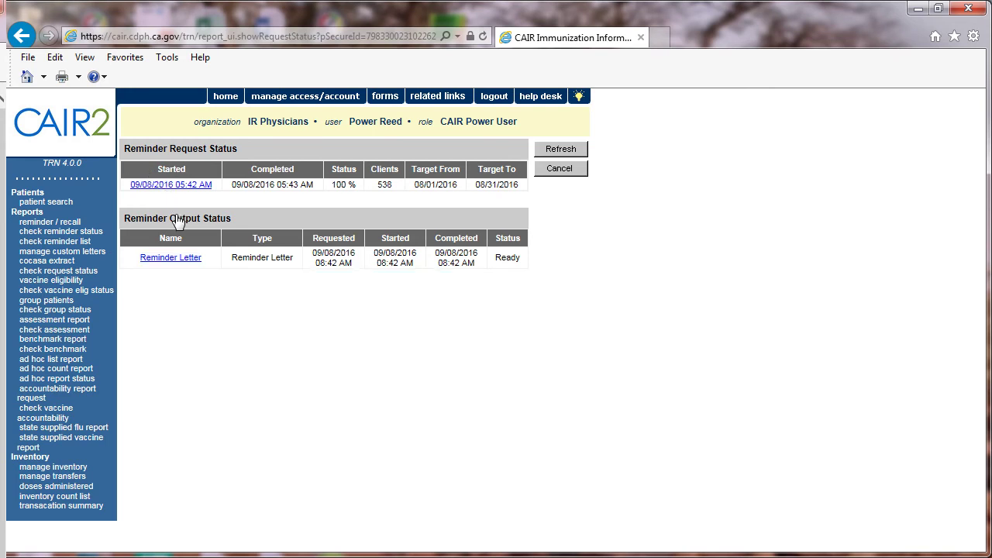
pyautogui.click(171, 257)
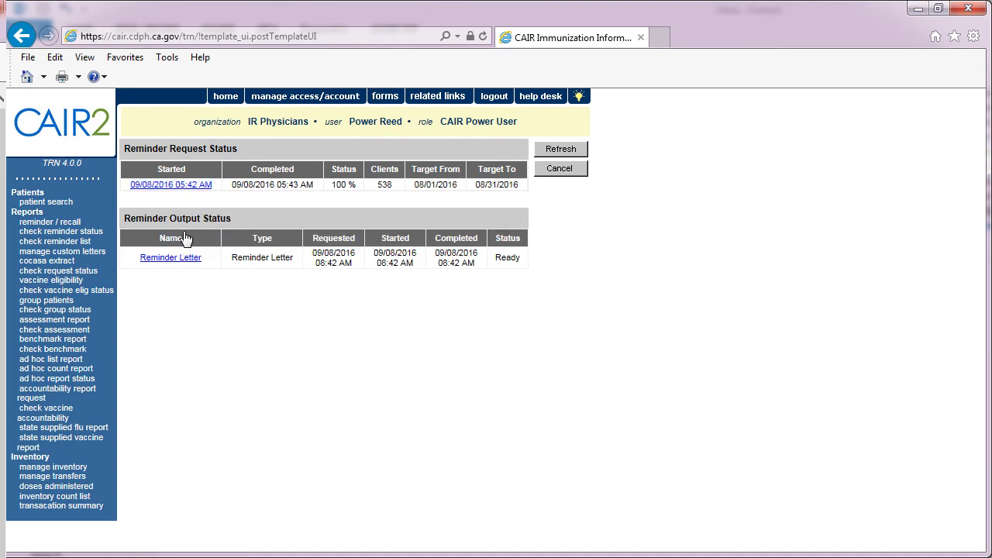
# Generate Avery 5160 mailing labels, review the 15-page label PDF, and close it
pyautogui.click(186, 193)
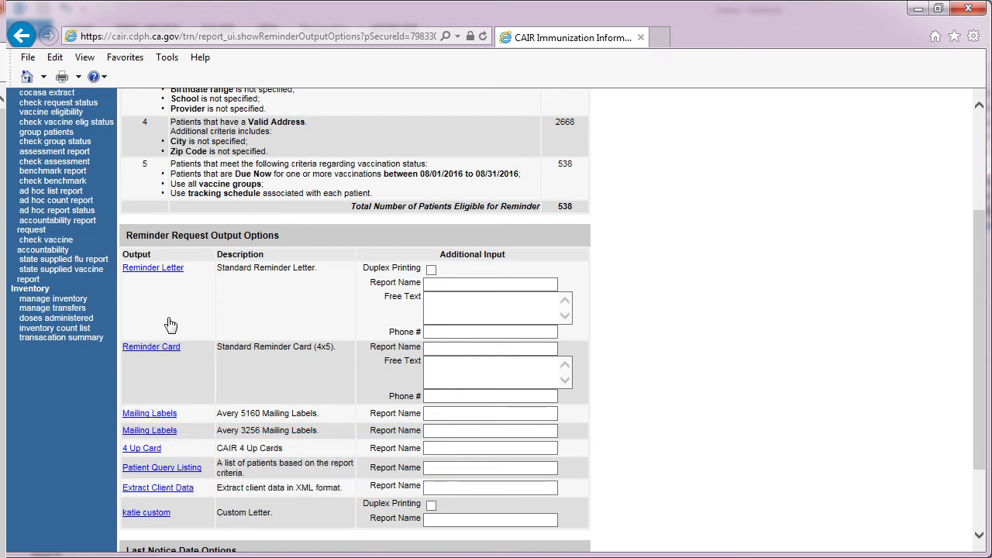
pyautogui.click(168, 419)
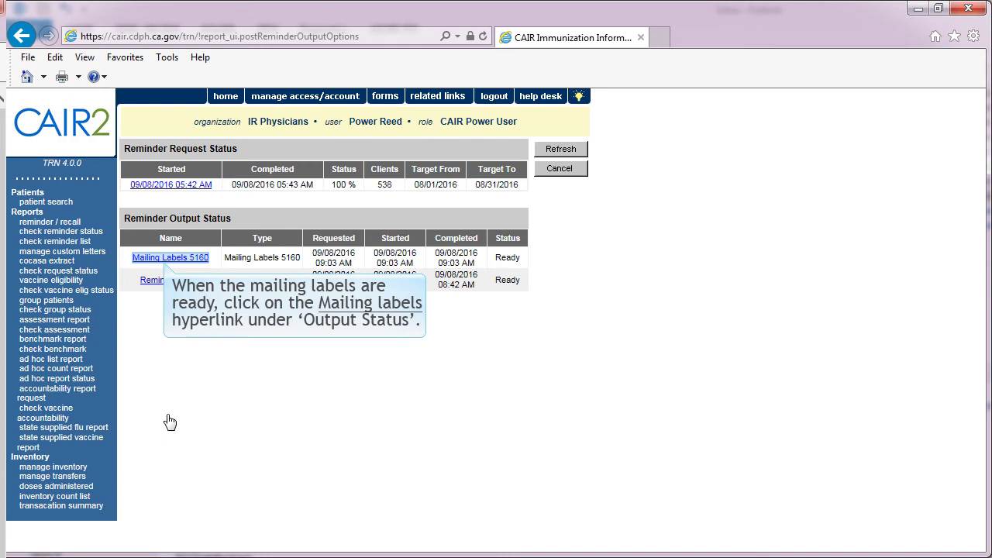
pyautogui.click(173, 259)
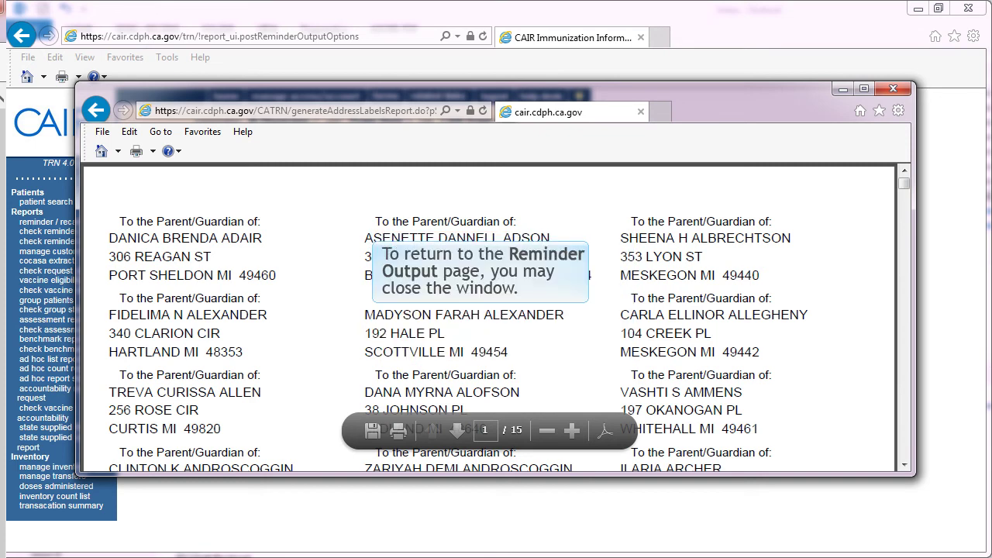
pyautogui.hotkey('ctrl', 'w')
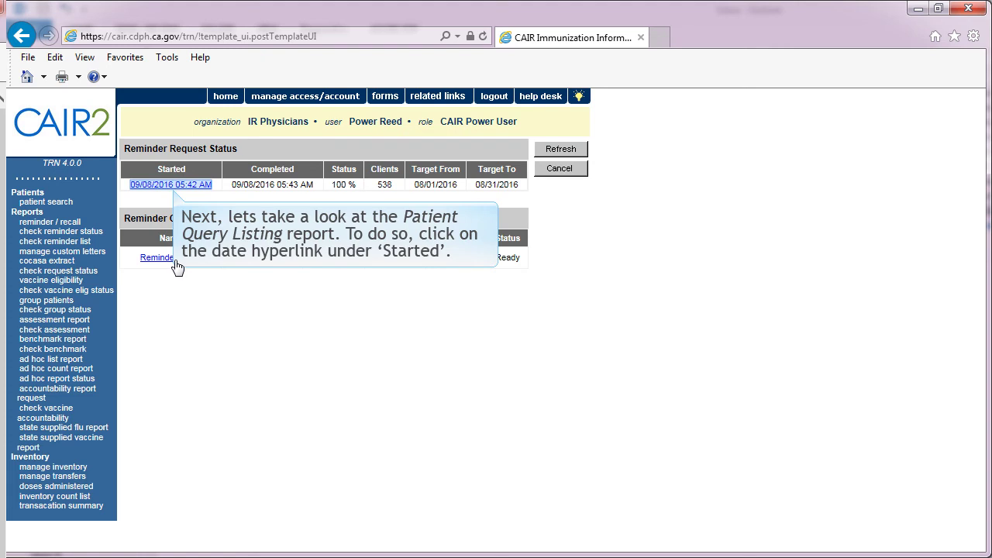
# Generate the Patient Query Listing output and view the resulting Patient List
pyautogui.click(186, 195)
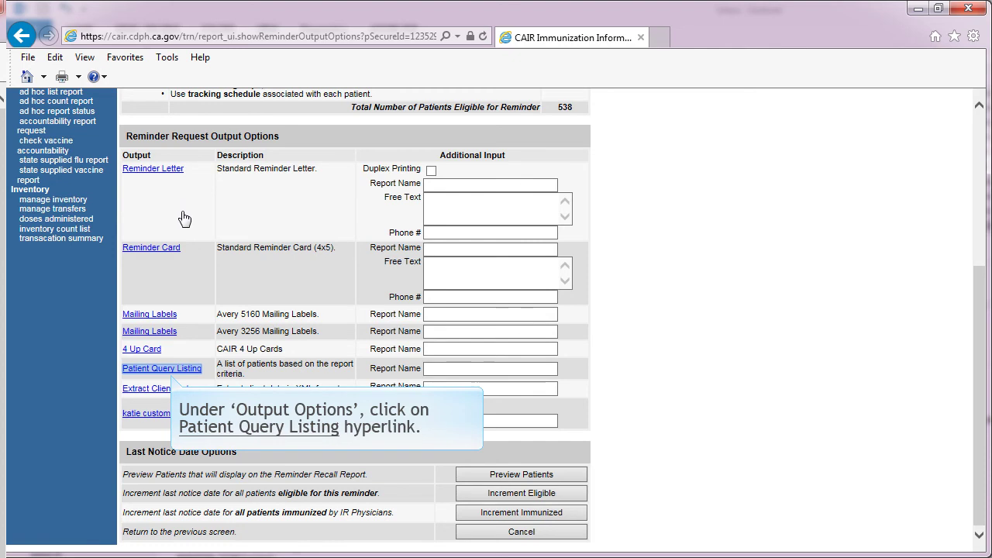
pyautogui.click(184, 370)
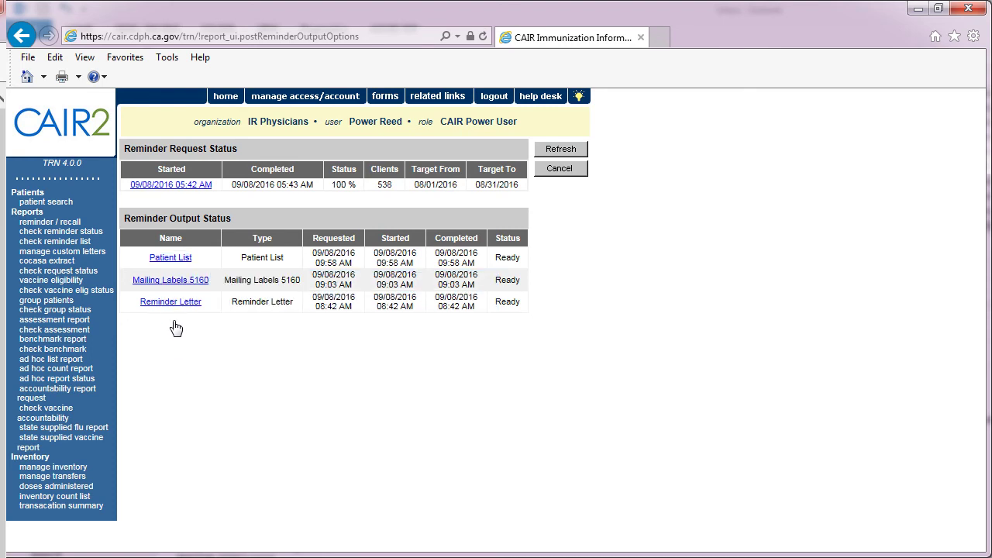
pyautogui.click(172, 259)
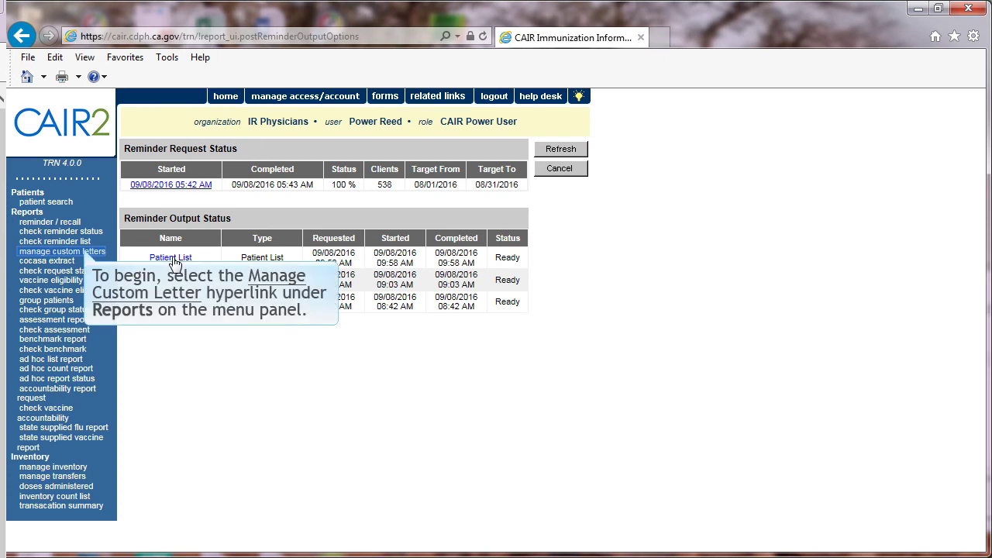
# Go to Manage Custom Letters and start a new custom letter
pyautogui.click(97, 253)
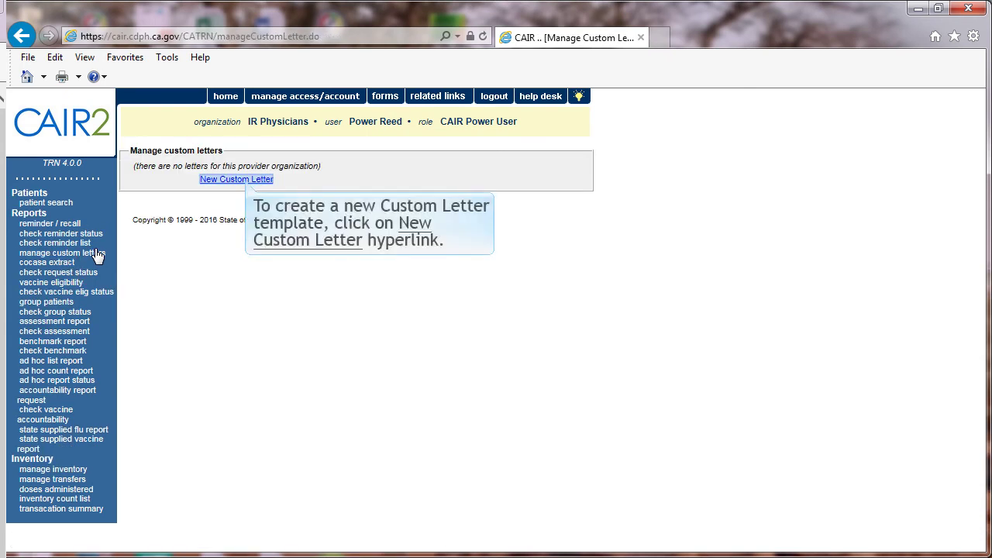
pyautogui.click(254, 180)
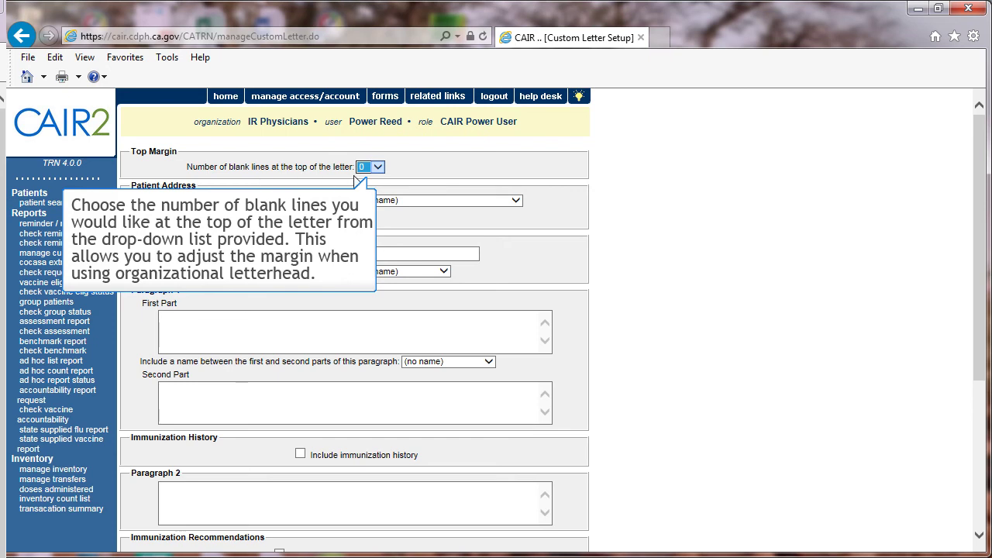
# Set the top blank lines, include the patient's address, and add salutation 'Dear' with a name
pyautogui.click(379, 167)
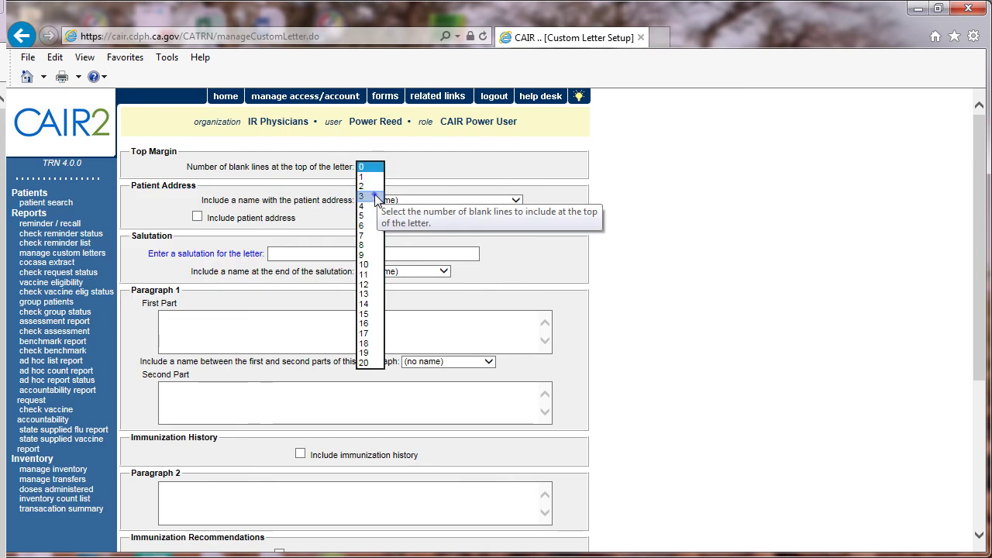
pyautogui.click(376, 200)
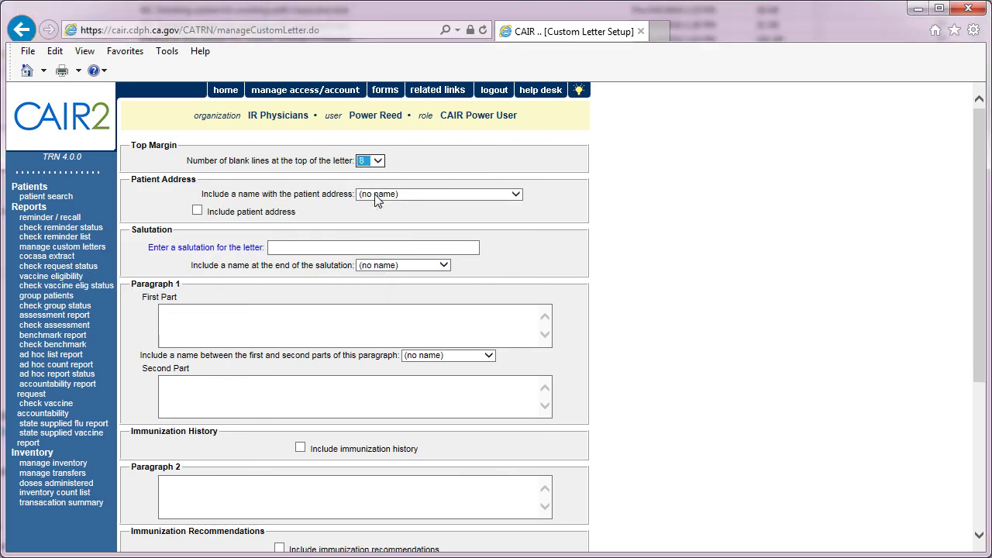
pyautogui.click(517, 195)
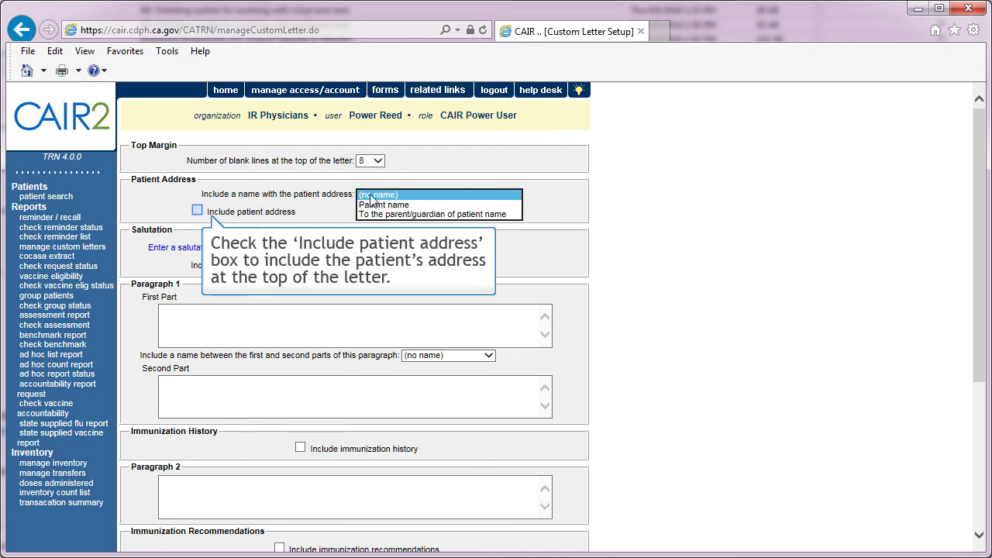
pyautogui.click(197, 210)
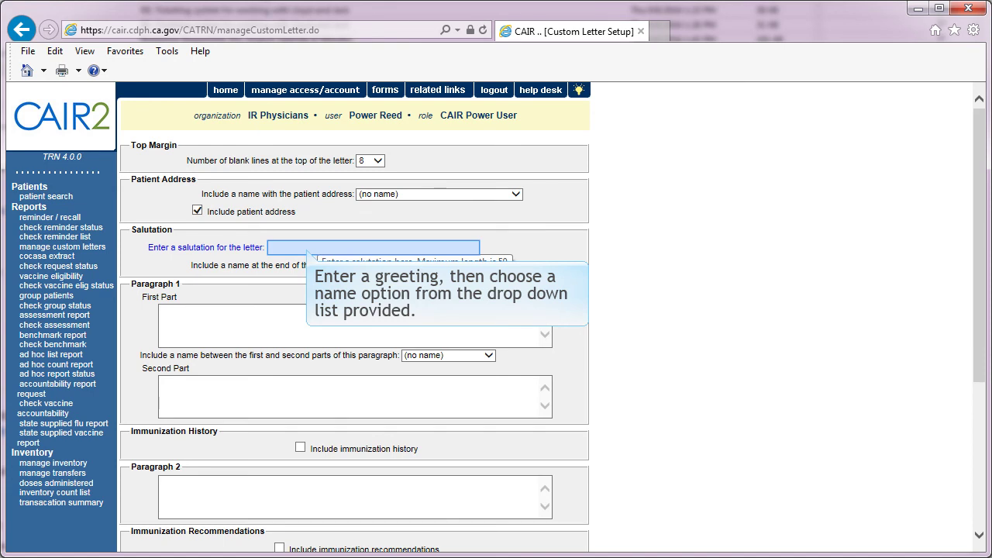
pyautogui.write('Dear')
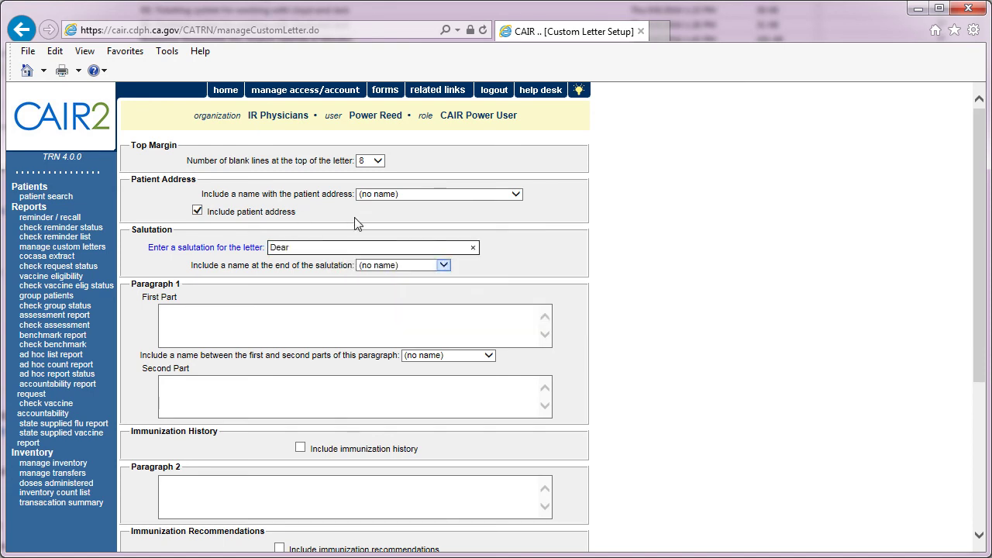
pyautogui.click(443, 265)
pyautogui.click(419, 293)
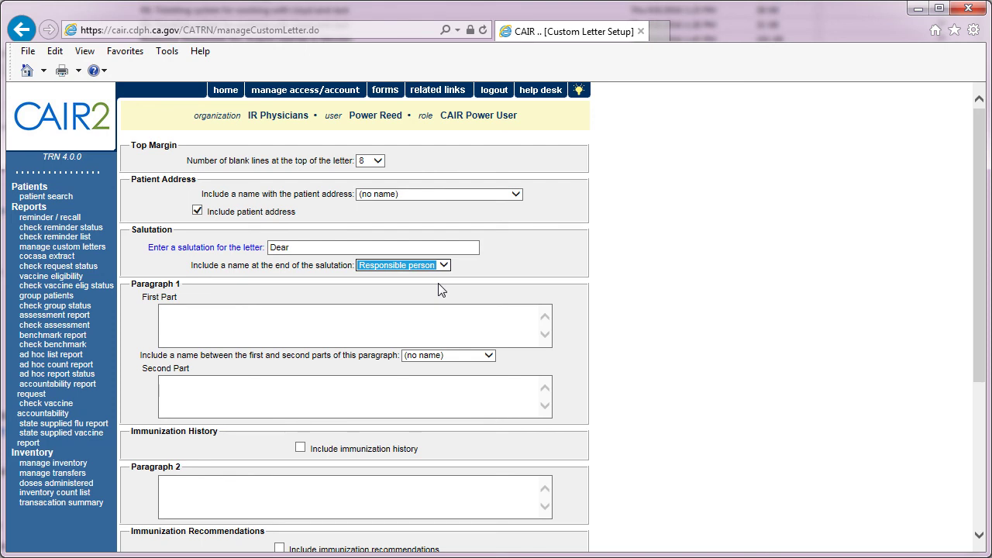
# Write paragraph 1: 'According to our records, your child' [patient name] 'will be attending school this September.'
pyautogui.press('Tab')
pyautogui.write('According to our r')
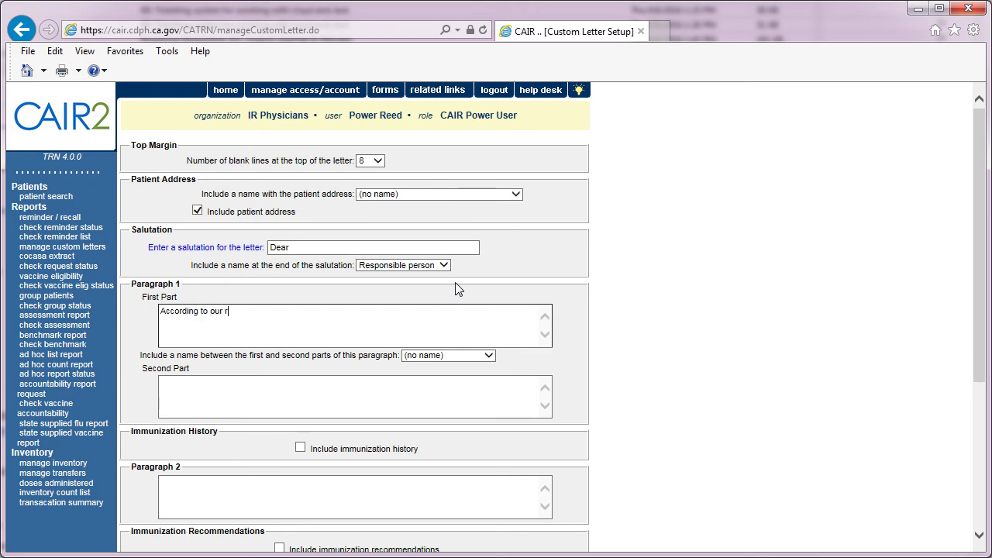
pyautogui.write('ecords, your child')
pyautogui.click(490, 355)
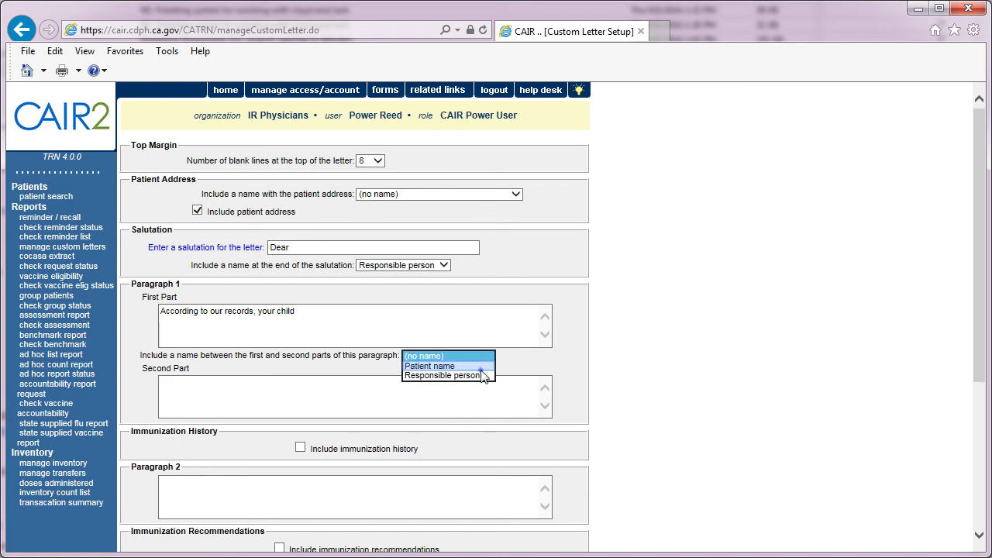
pyautogui.click(476, 368)
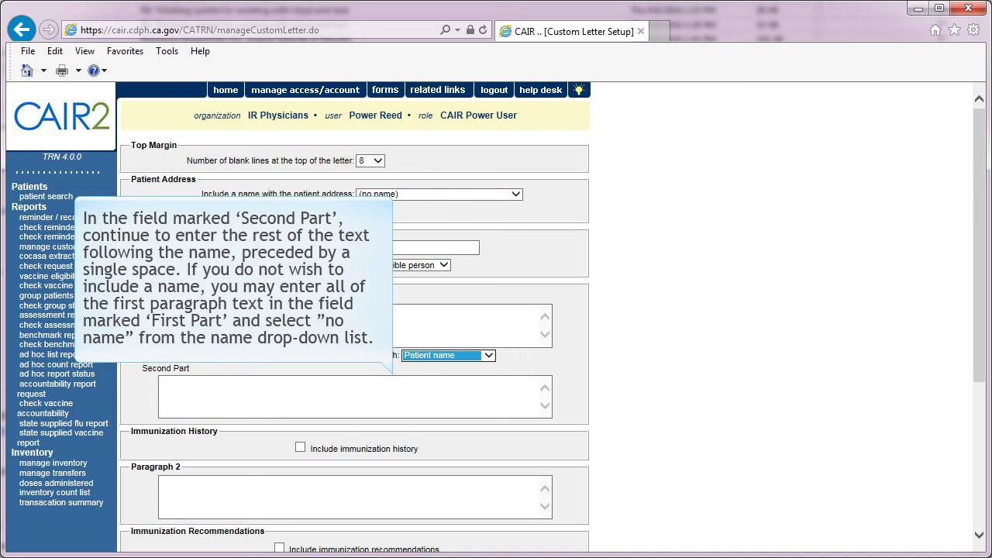
pyautogui.click(479, 377)
pyautogui.write('w')
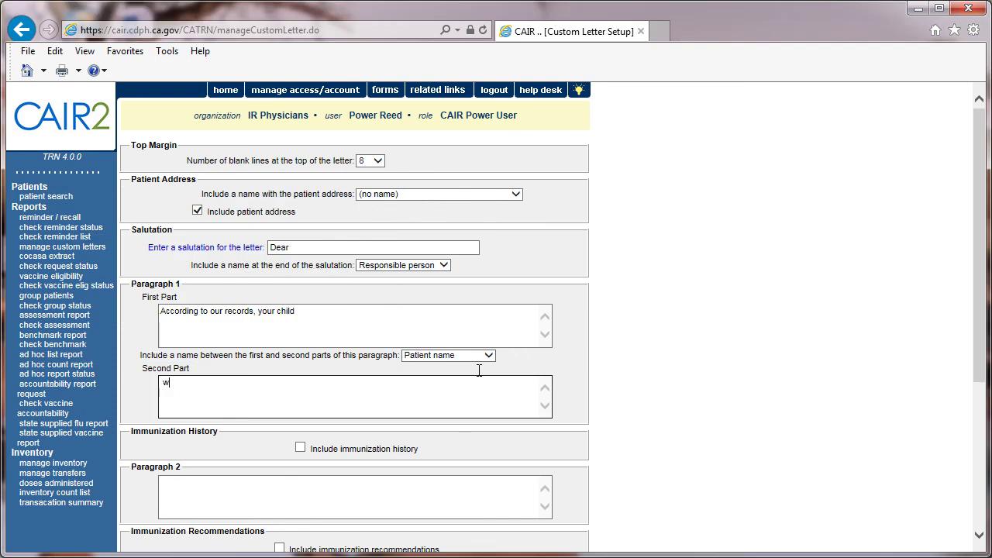
pyautogui.write('ill be attending school this September.')
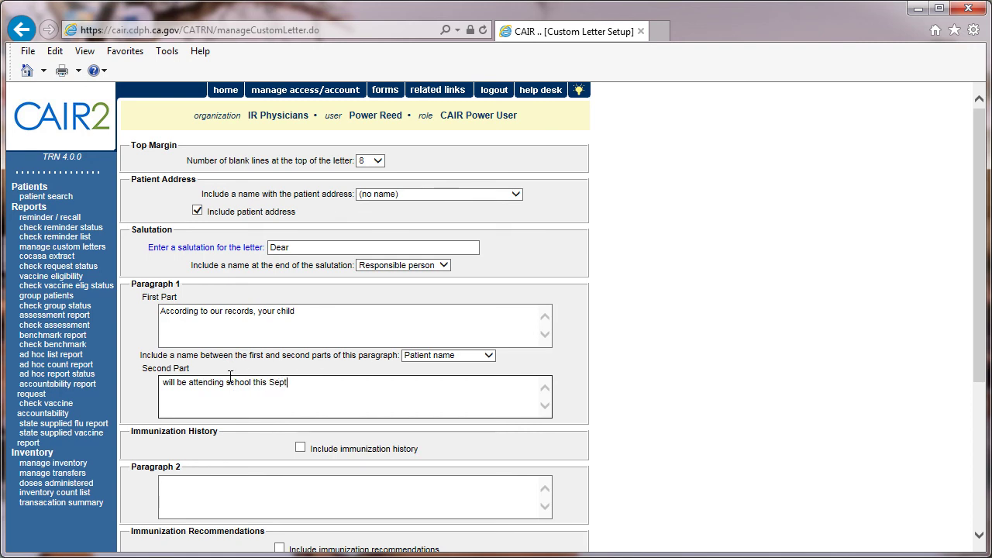
# Include immunization history and recommendations, adding paragraphs 'We strongly recommend…' and 'Please contact our office…'
pyautogui.scroll(-3, 190, 394)
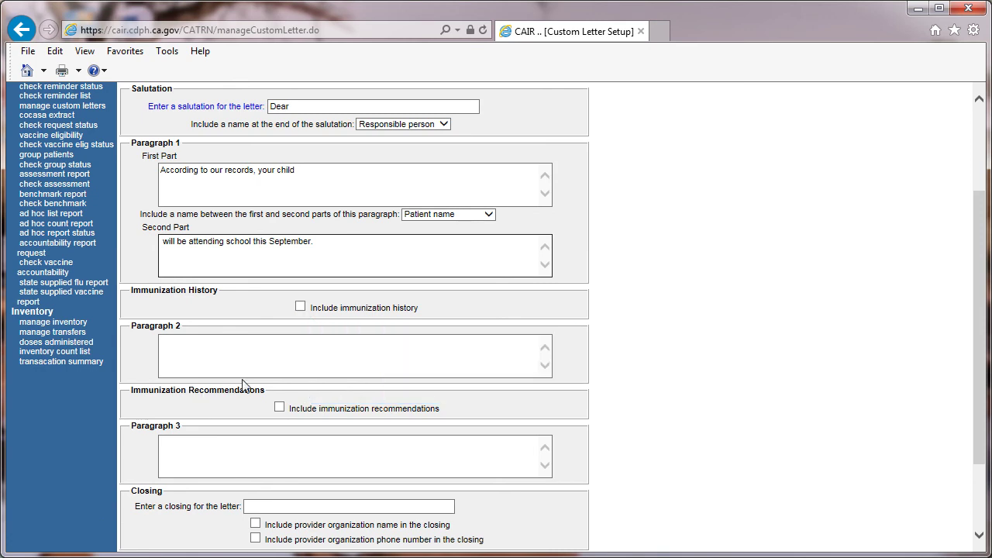
pyautogui.click(300, 307)
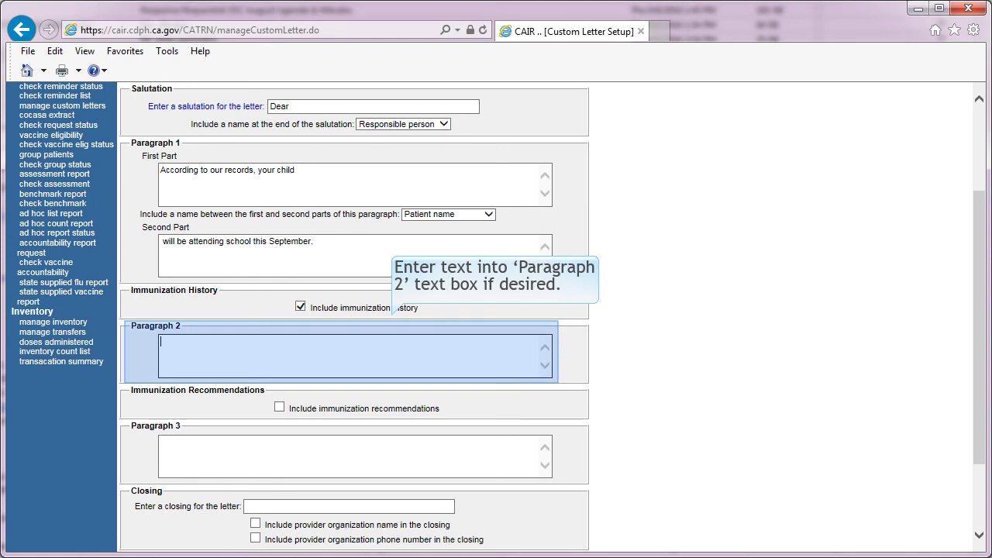
pyautogui.write('We strongly recommend that your child ')
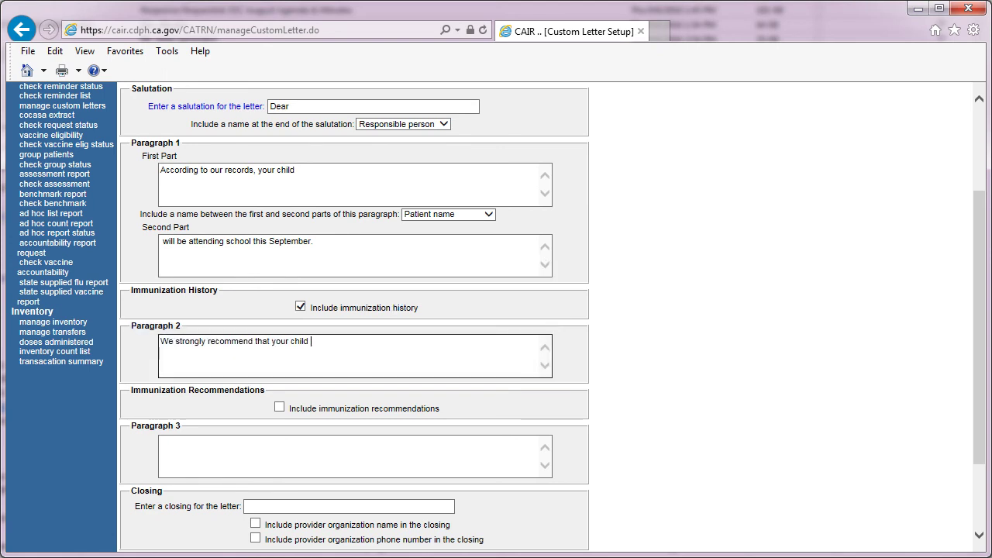
pyautogui.write('receives the following immunizations before school beings this year.')
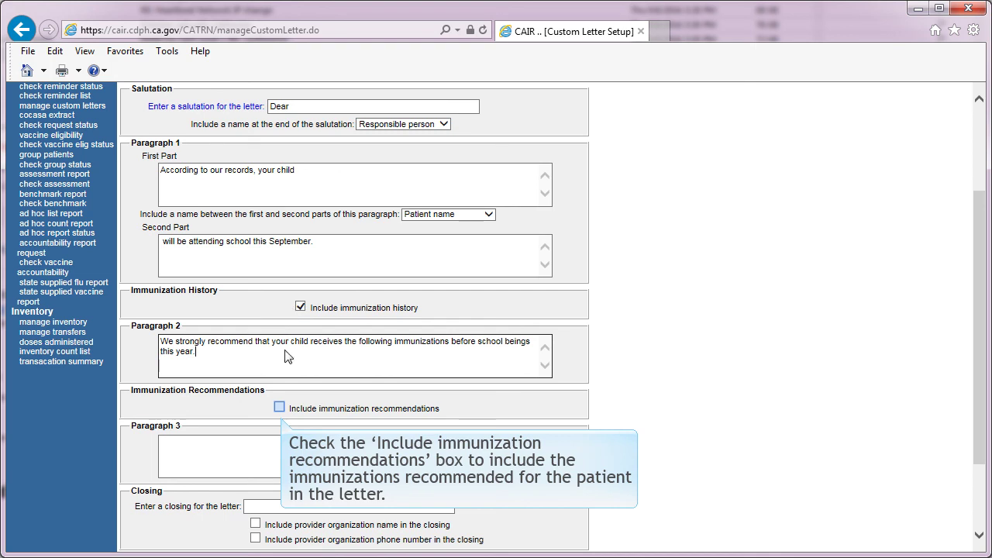
pyautogui.click(280, 409)
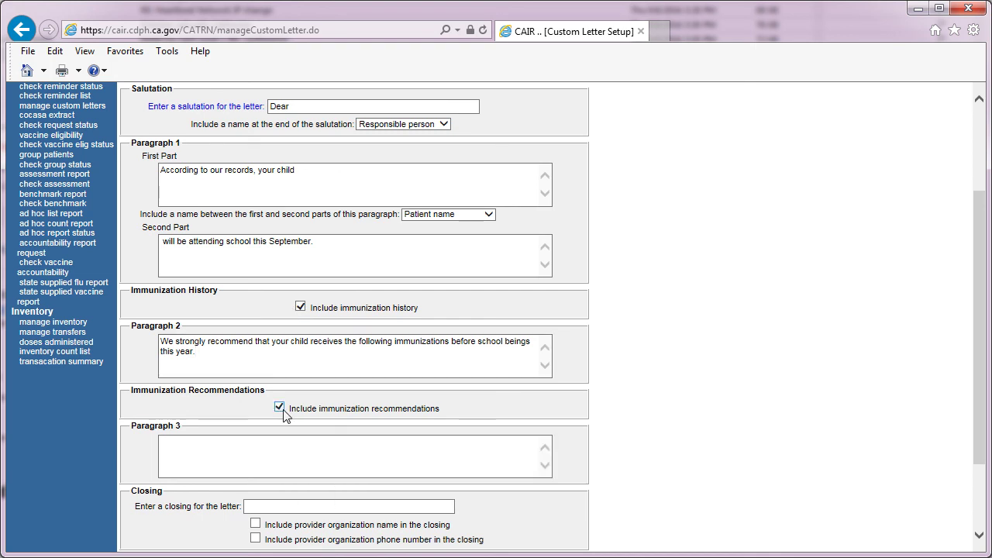
pyautogui.write('Please contact our office at your earliest convenience to schedule an appointment.  We look forward to hearing fro')
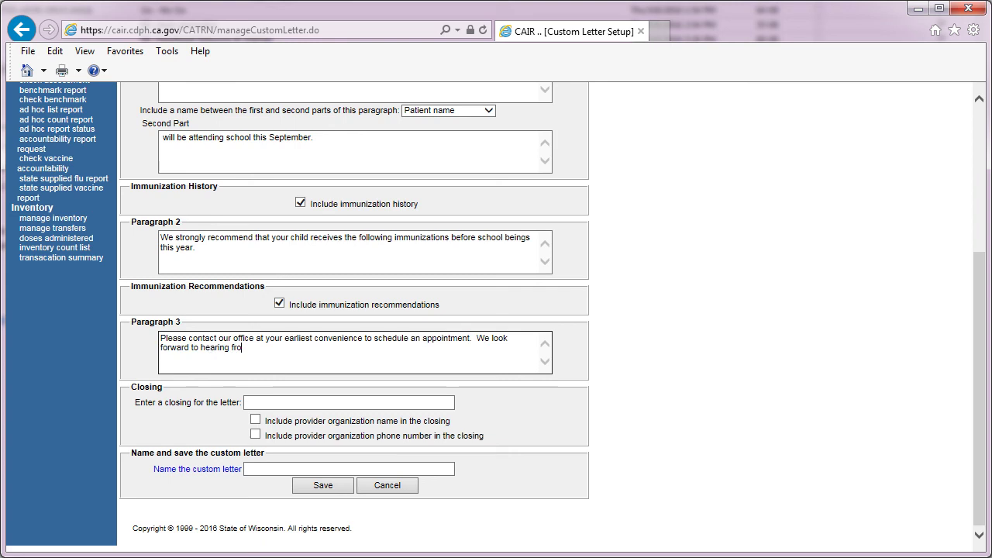
pyautogui.write('m you.')
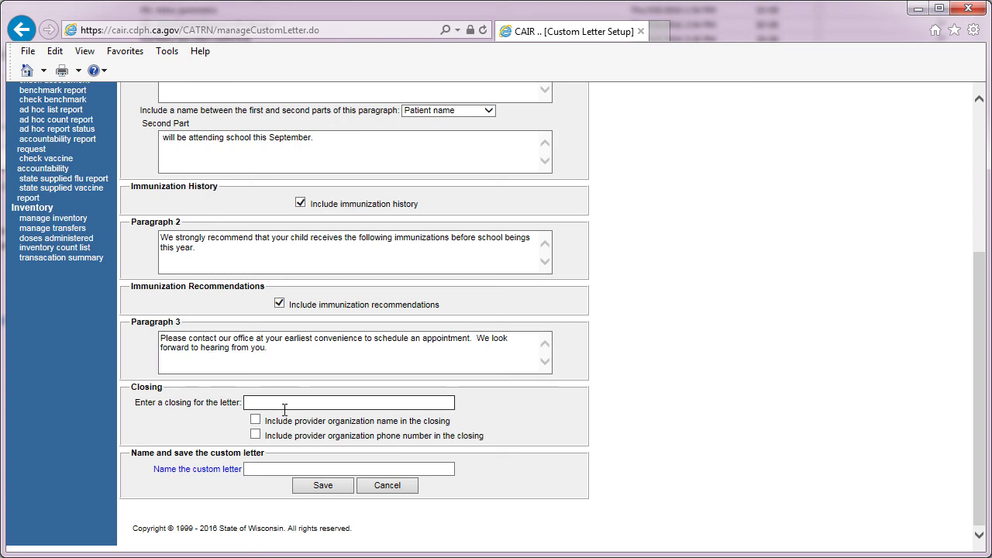
# Close the letter with 'Sincerely,' followed by the provider organization's name and phone number
pyautogui.click(284, 406)
pyautogui.write('Sincerely,')
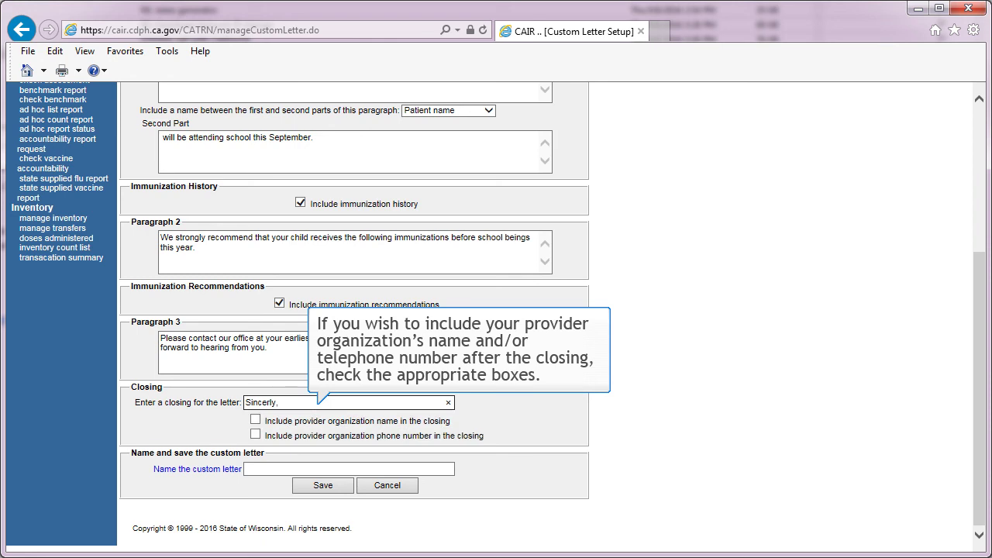
pyautogui.click(255, 420)
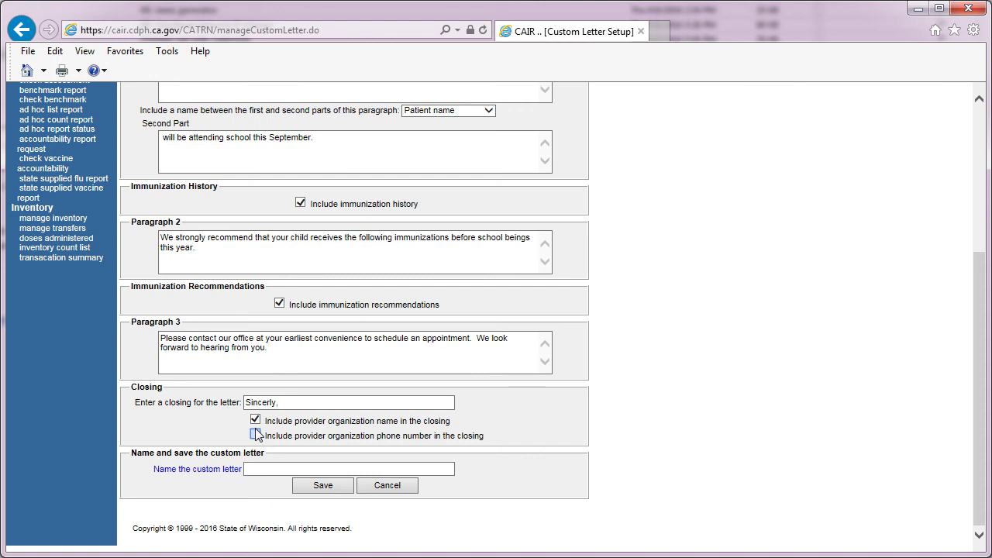
pyautogui.click(256, 435)
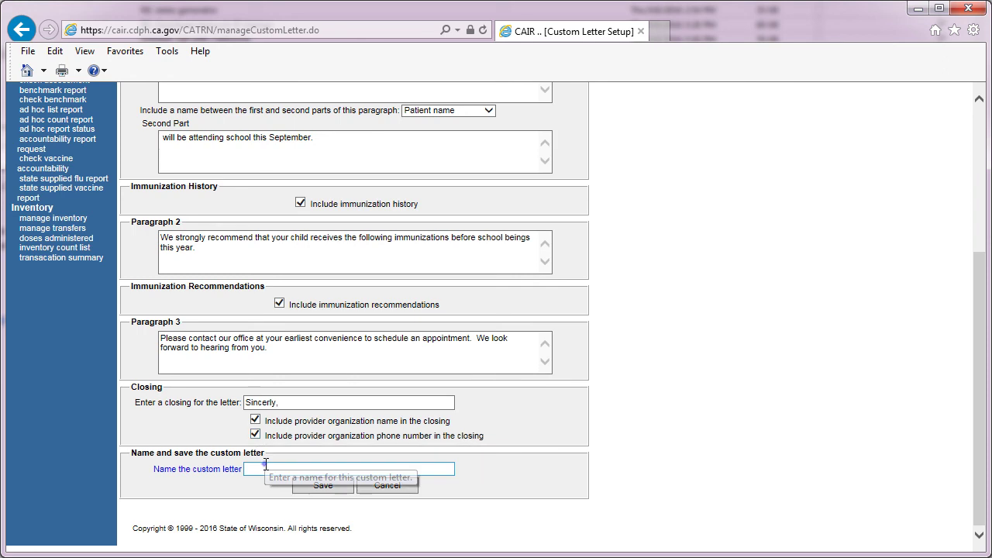
# Save the custom letter as 'Training Test' and return to the Reminder Request Status page
pyautogui.write('Train')
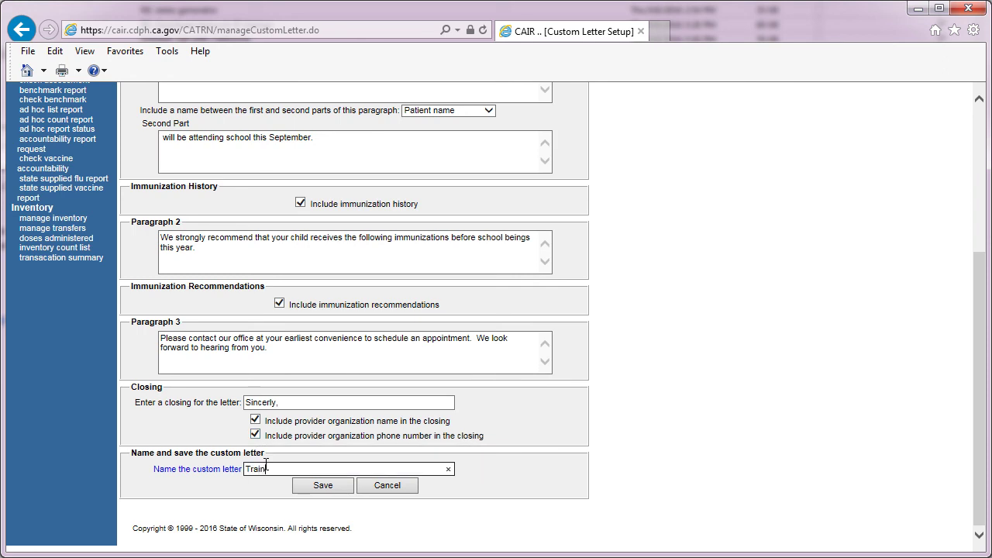
pyautogui.write('ing Test')
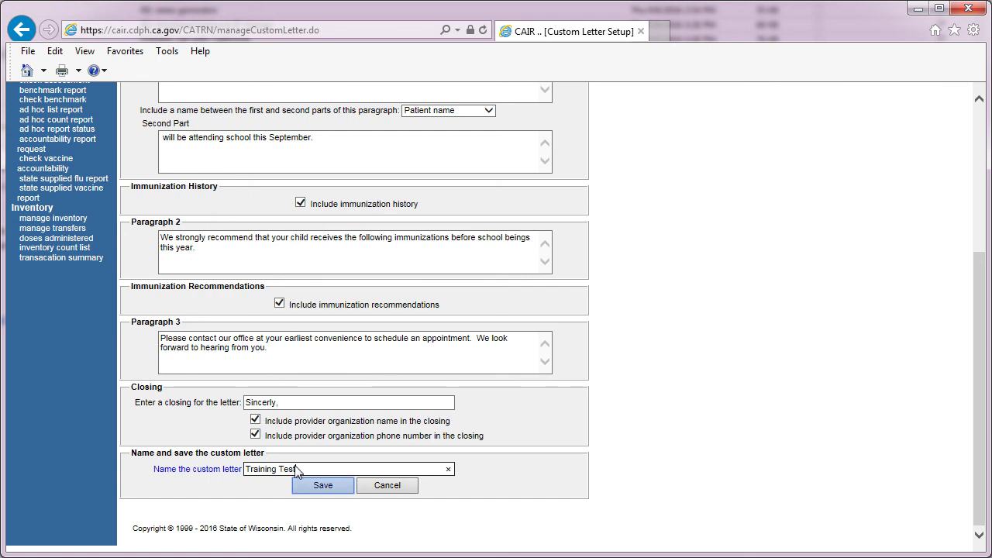
pyautogui.click(336, 490)
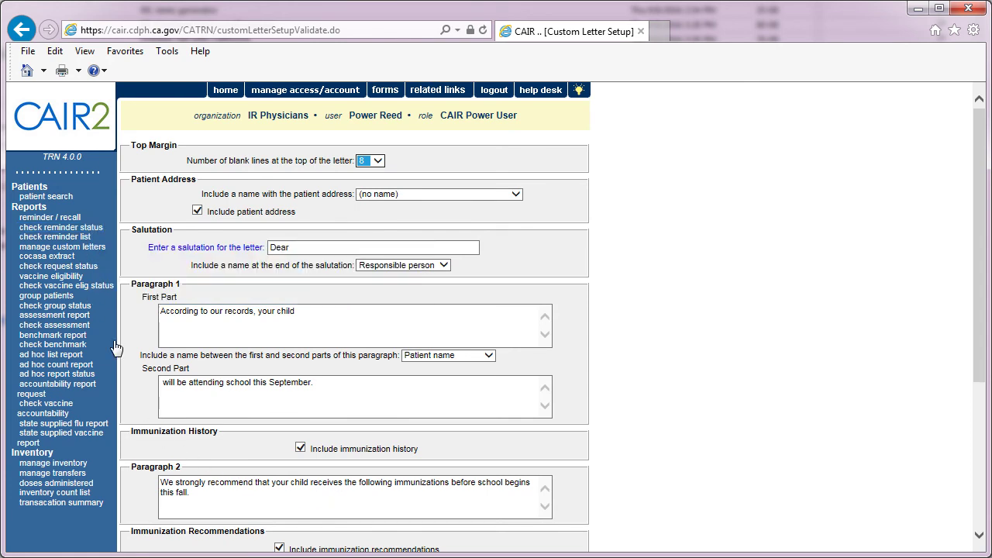
pyautogui.click(100, 229)
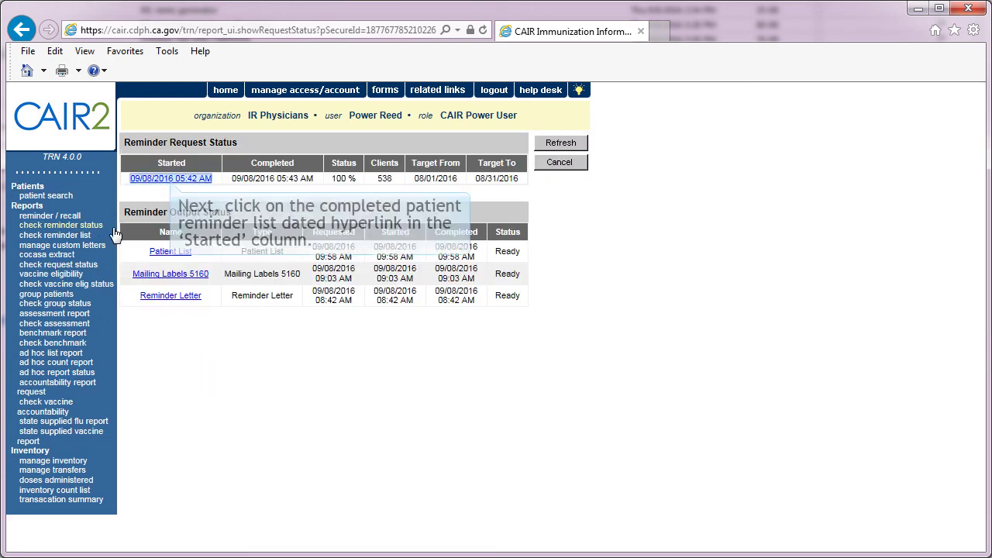
# Generate the 'Training Test' letter for the completed reminder request and view the Custom Letter
pyautogui.click(181, 179)
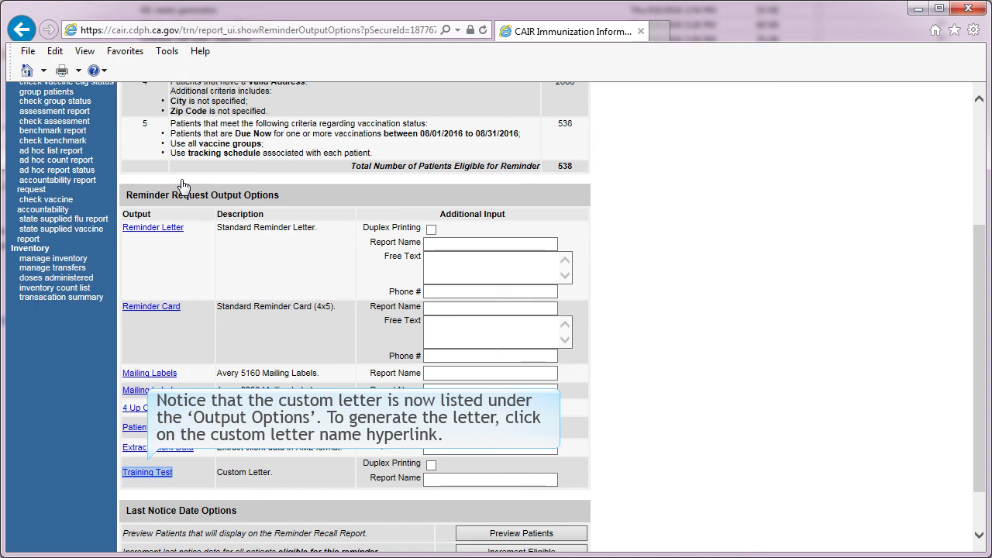
pyautogui.click(155, 474)
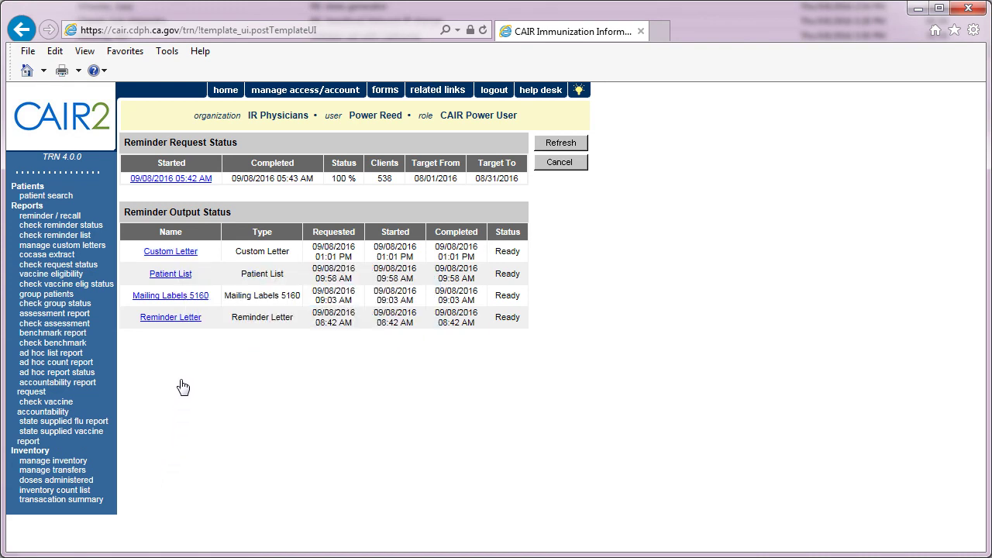
pyautogui.click(186, 256)
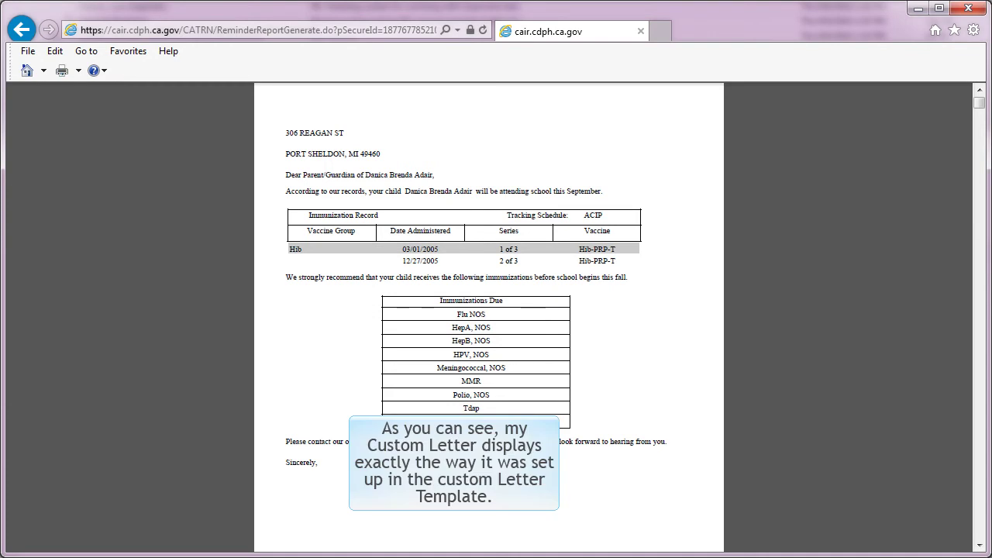